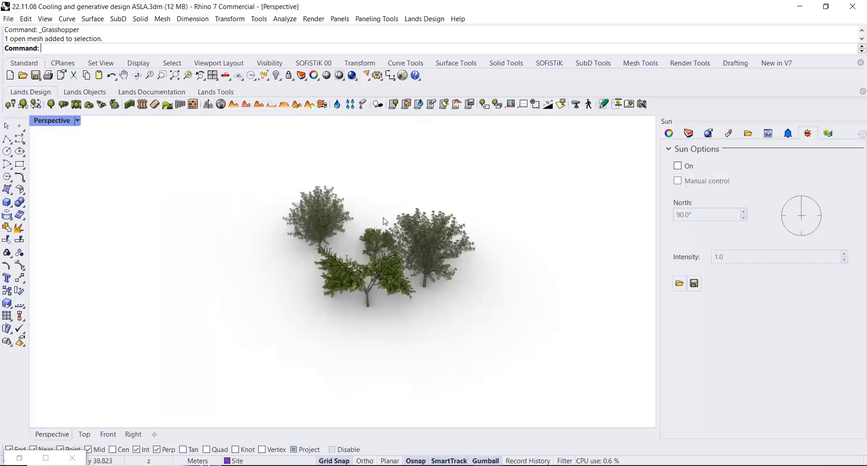
# Step: Turn on the sun for the tree scene and review its date, time and location settings
pyautogui.scroll(5, 482, 266)
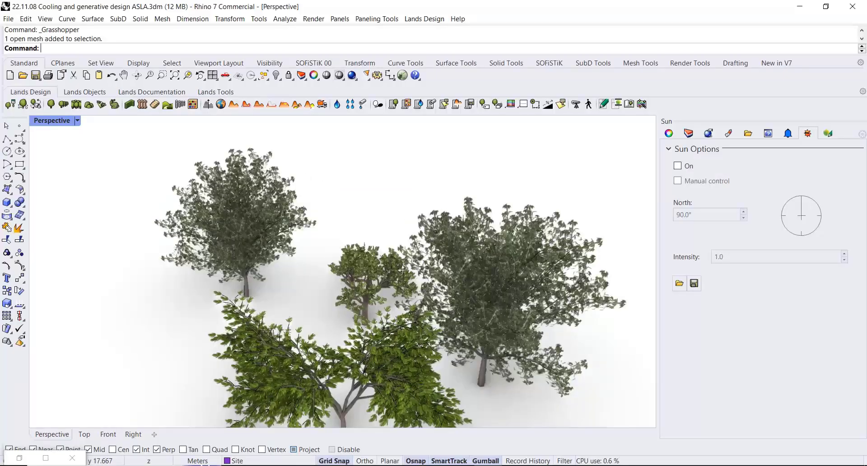
pyautogui.moveTo(482, 266)
pyautogui.mouseDown(button='right')
pyautogui.moveTo(412, 265)
pyautogui.moveTo(388, 279)
pyautogui.moveTo(510, 284)
pyautogui.moveTo(487, 276)
pyautogui.mouseUp(button='right')
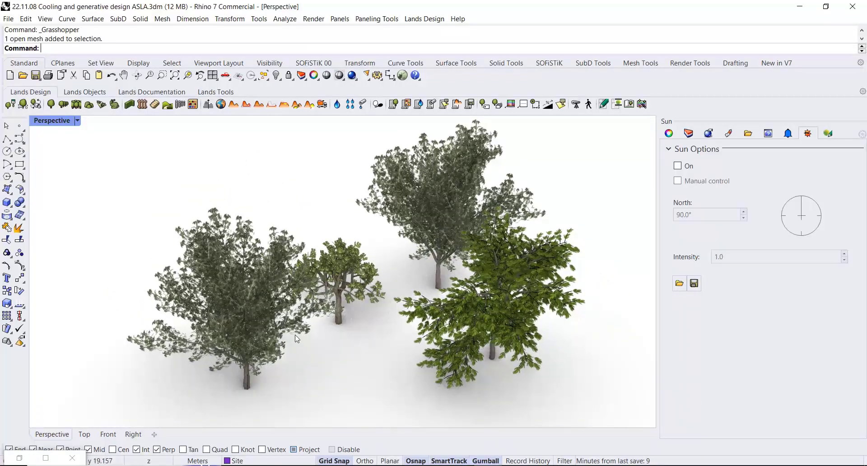
pyautogui.moveTo(295, 284); pyautogui.dragTo(318, 277, button='right')
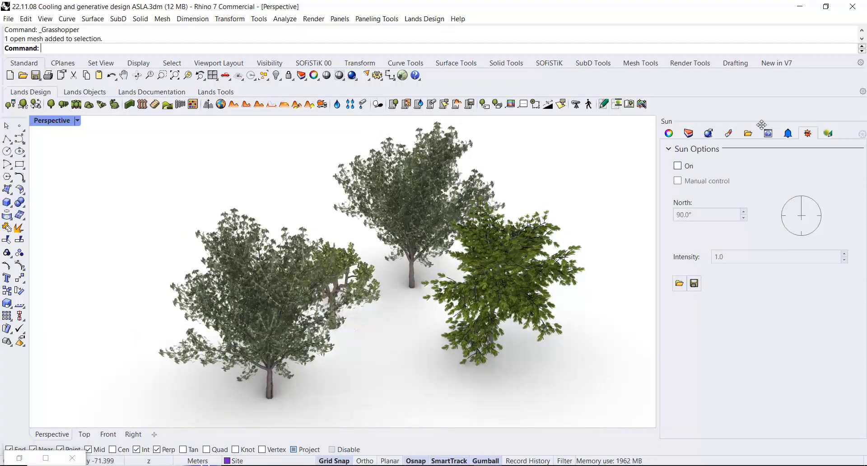
pyautogui.click(677, 166)
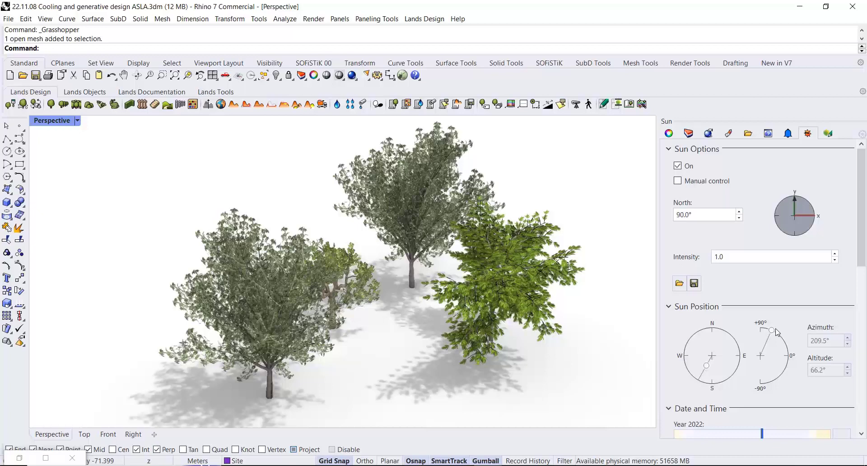
pyautogui.moveTo(858, 258); pyautogui.dragTo(864, 378)
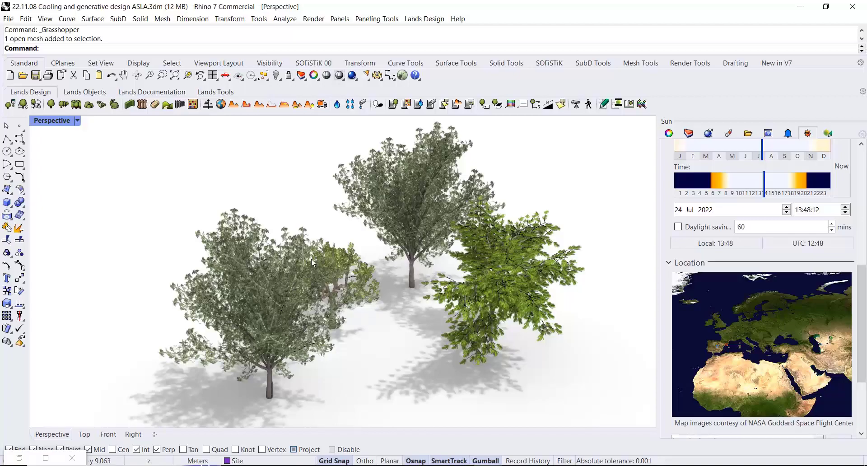
pyautogui.moveTo(312, 262); pyautogui.dragTo(513, 286, button='right')
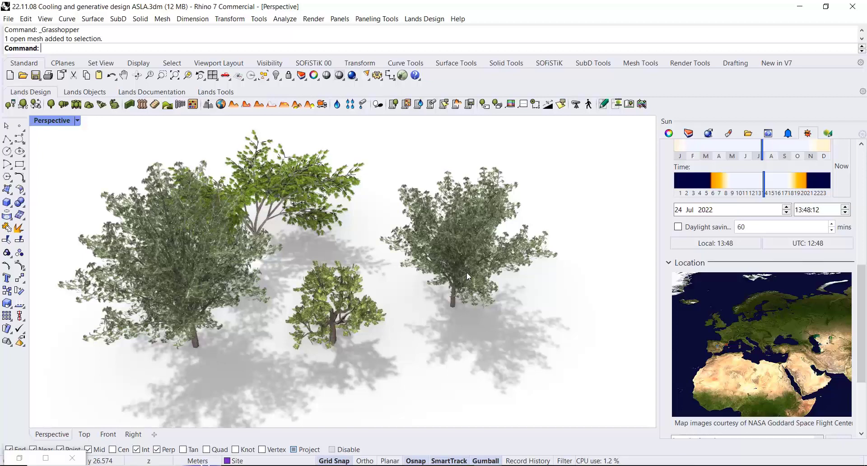
# Step: Open Grasshopper and examine the solar radiation definition for the trees, from the EPW import to the Incident Radiation component
pyautogui.click(402, 75)
pyautogui.moveTo(598, 195)
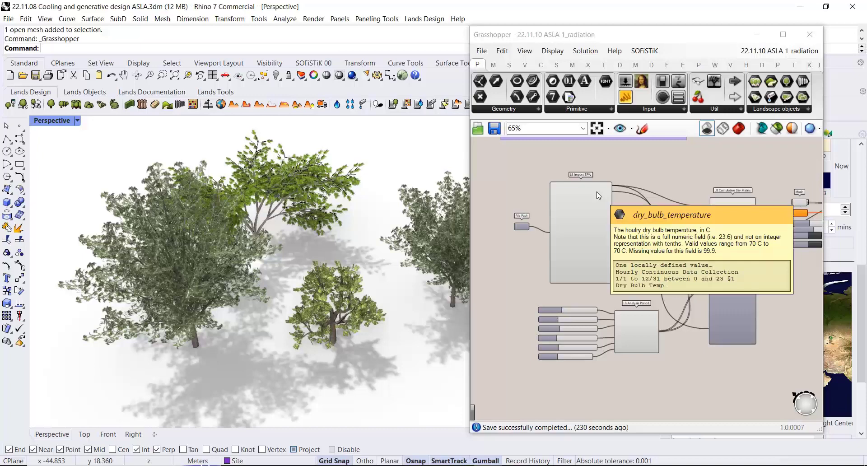
pyautogui.scroll(-3, 571, 271)
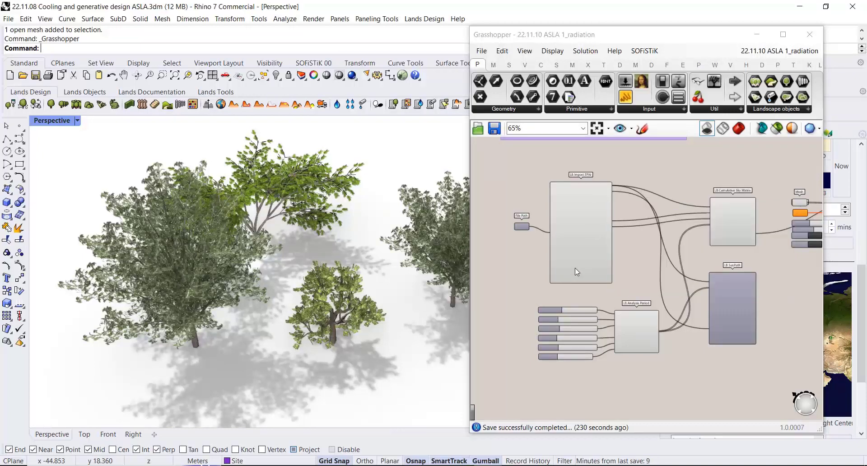
pyautogui.moveTo(576, 264)
pyautogui.scroll(2, 582, 191)
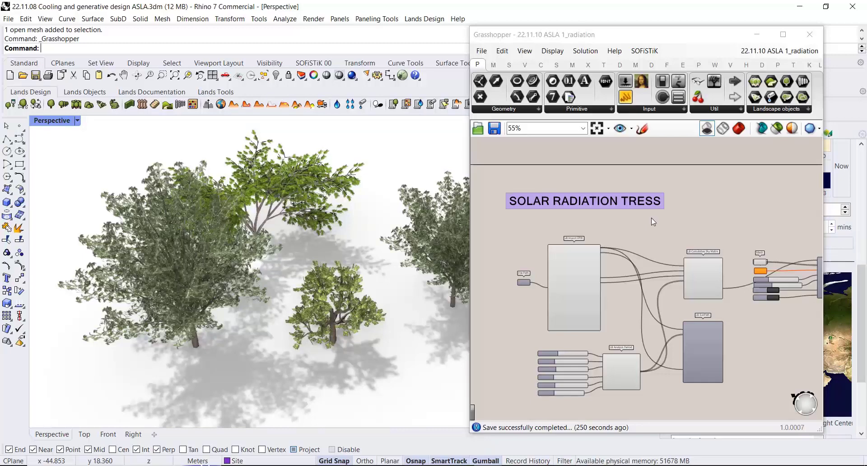
pyautogui.scroll(-2, 595, 250)
pyautogui.scroll(2, 795, 286)
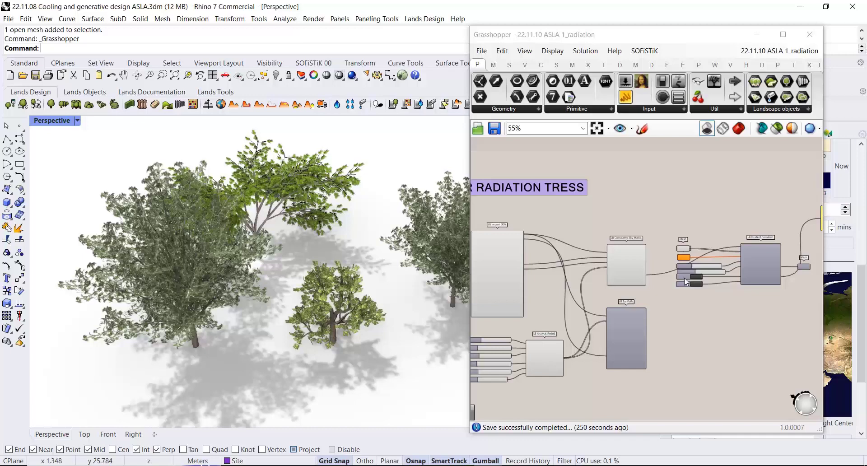
# Step: Turn on shaded preview for the Grasshopper geometry so the referenced tree meshes are drawn in the viewport
pyautogui.scroll(3, 691, 254)
pyautogui.scroll(1, 689, 250)
pyautogui.click(742, 129)
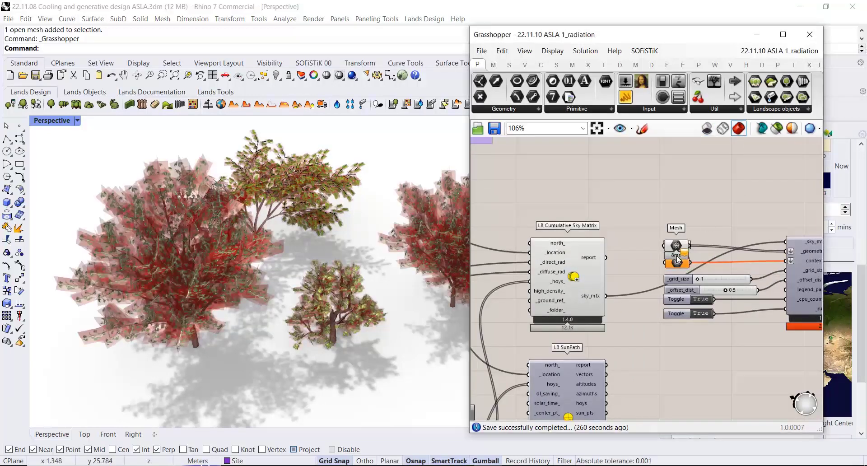
# Step: Bring up the layer list and hide the Trees layer
pyautogui.moveTo(696, 35); pyautogui.dragTo(755, 126)
pyautogui.click(688, 133)
pyautogui.click(783, 215)
# Step: Select the tree meshes still visible in the viewport and move them to the Trees layer
pyautogui.click(363, 323)
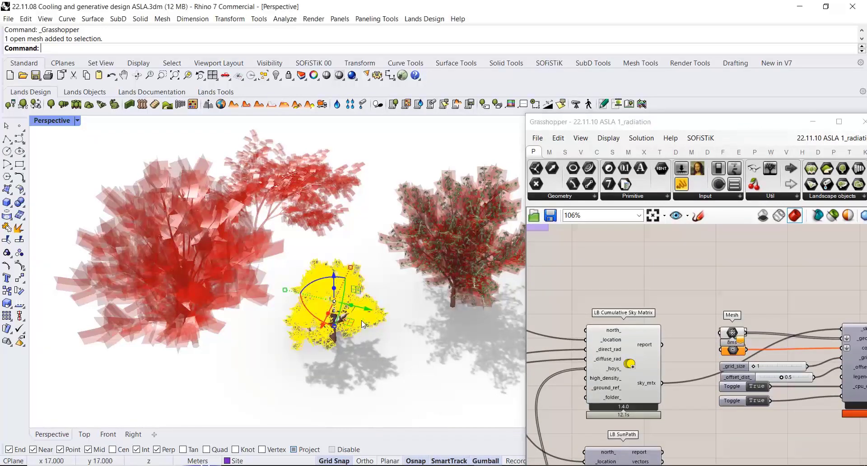
pyautogui.keyDown('shift'); pyautogui.click(331, 340); pyautogui.keyUp('shift')
pyautogui.keyDown('shift'); pyautogui.click(440, 294); pyautogui.keyUp('shift')
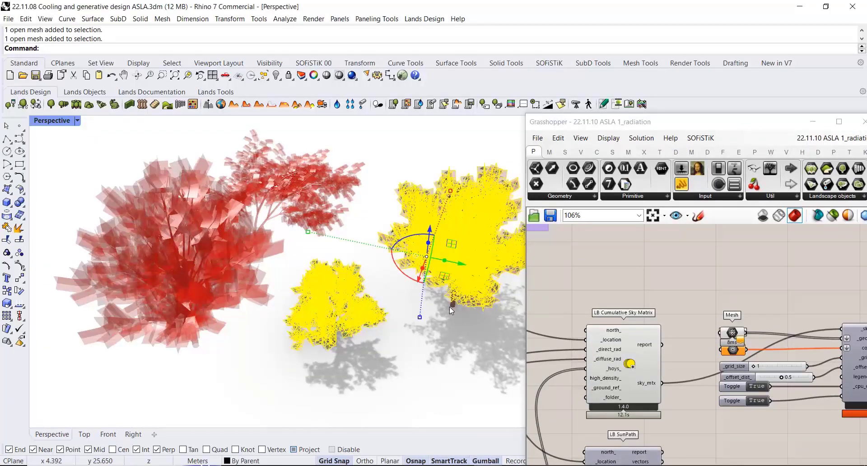
pyautogui.moveTo(695, 125); pyautogui.dragTo(389, 128)
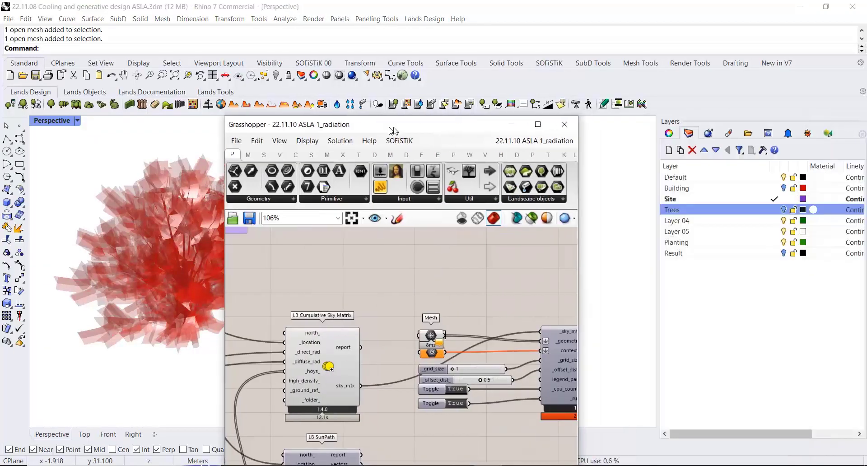
pyautogui.rightClick(697, 215)
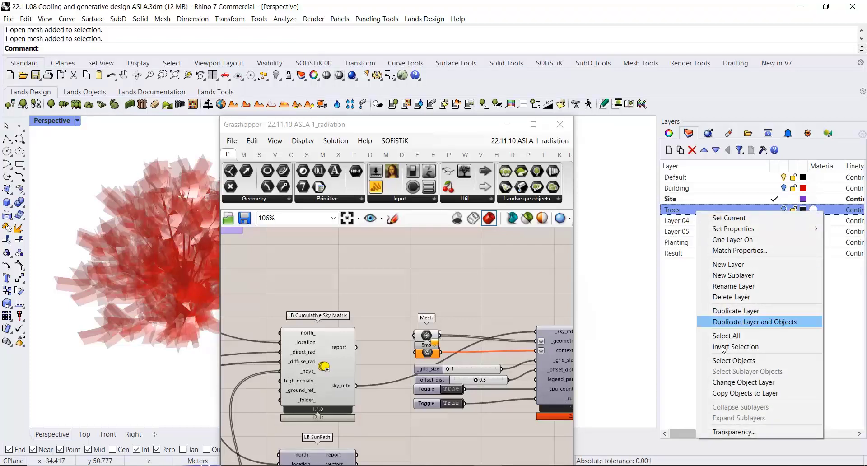
pyautogui.click(740, 382)
pyautogui.moveTo(504, 128); pyautogui.dragTo(786, 29)
# Step: Turn on the preview of the Mesh parameter connected to the mesh output of LB Incident Radiation
pyautogui.scroll(-4, 340, 181)
pyautogui.moveTo(340, 179)
pyautogui.mouseDown(button='right')
pyautogui.moveTo(343, 199)
pyautogui.moveTo(370, 217)
pyautogui.moveTo(346, 186)
pyautogui.mouseUp(button='right')
pyautogui.scroll(-3, 579, 208)
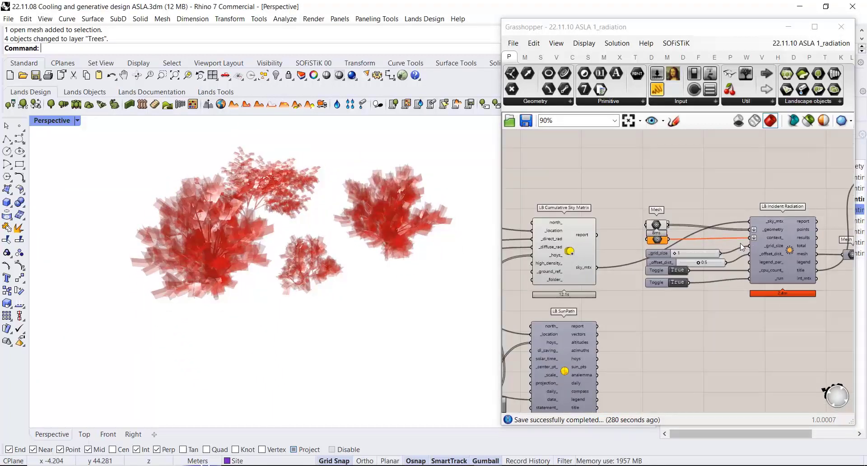
pyautogui.scroll(3, 784, 253)
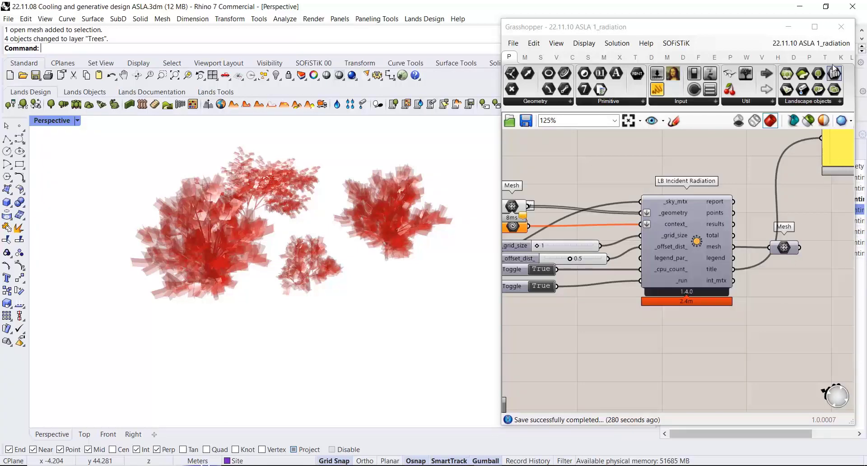
pyautogui.click(851, 57)
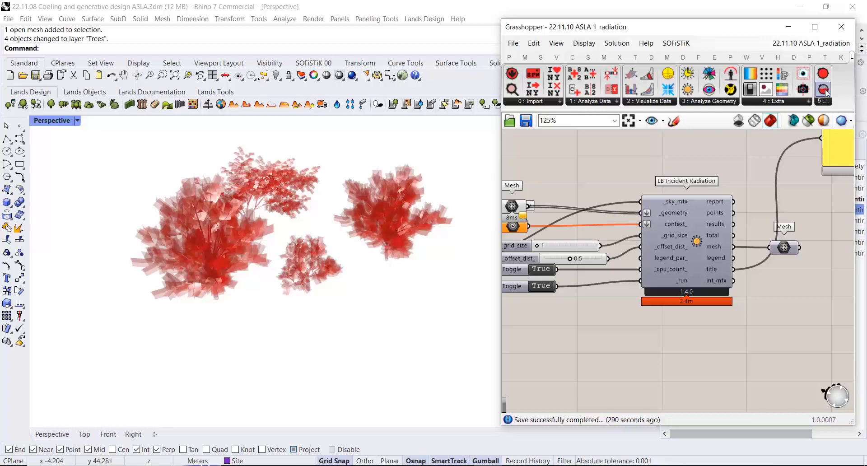
pyautogui.rightClick(783, 251)
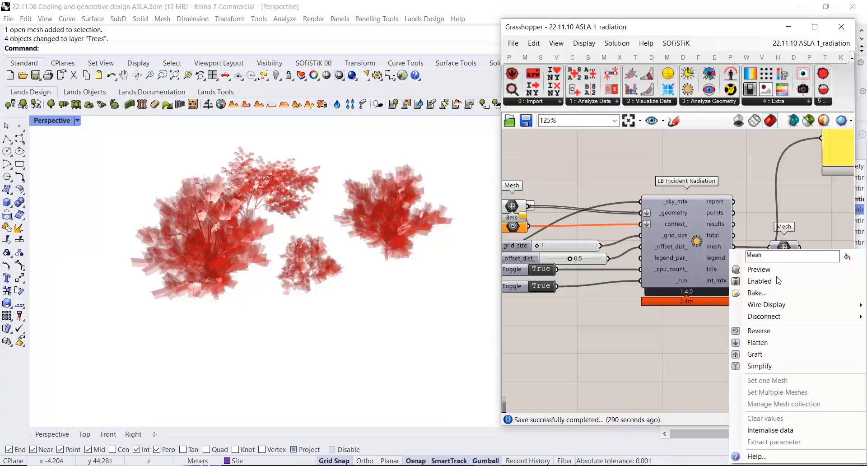
pyautogui.click(766, 270)
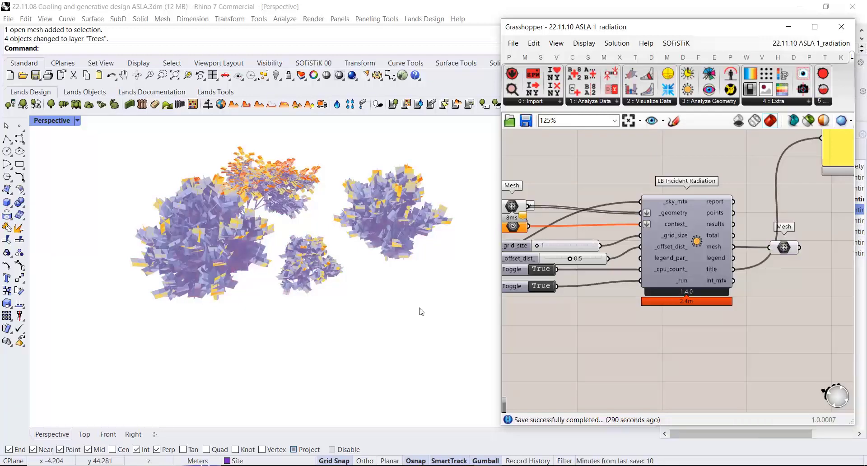
pyautogui.moveTo(297, 257); pyautogui.dragTo(386, 246, button='right')
# Step: Turn on the preview of the LB Incident Radiation component and view its title and colour legend beside the trees
pyautogui.click(706, 261)
pyautogui.rightClick(702, 261)
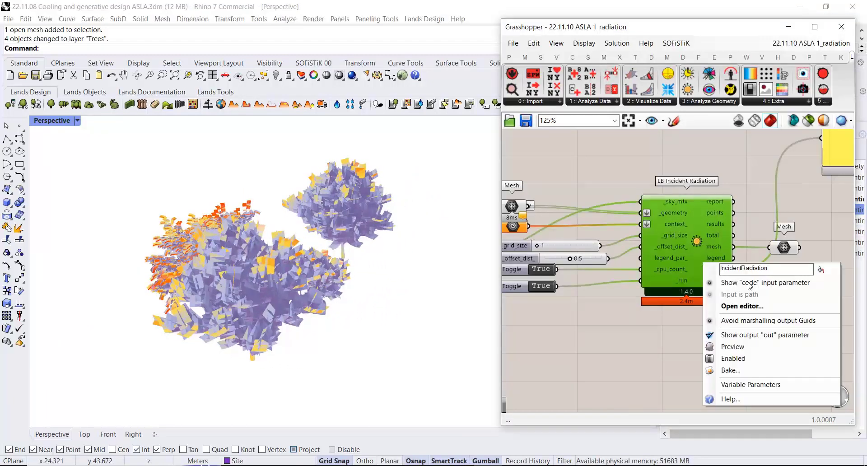
pyautogui.middleClick(693, 223)
pyautogui.click(715, 201)
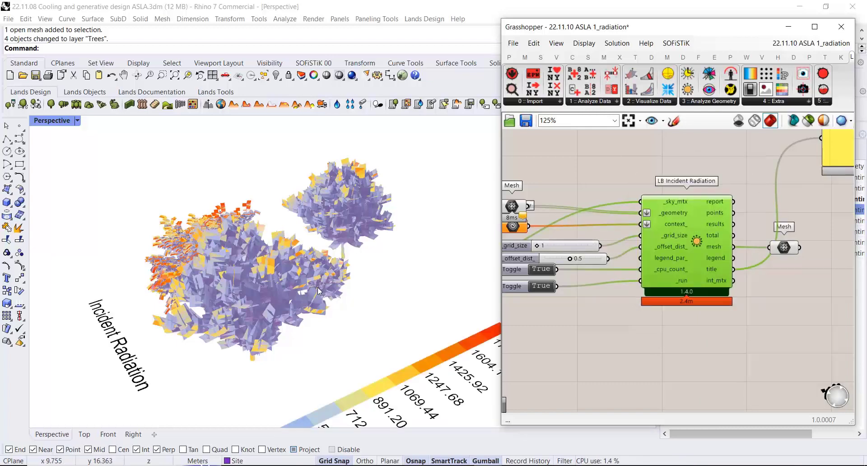
pyautogui.moveTo(318, 291); pyautogui.dragTo(334, 307, button='right')
pyautogui.scroll(-6, 253, 232)
pyautogui.moveTo(289, 253); pyautogui.dragTo(151, 234, button='right')
pyautogui.scroll(4, 318, 385)
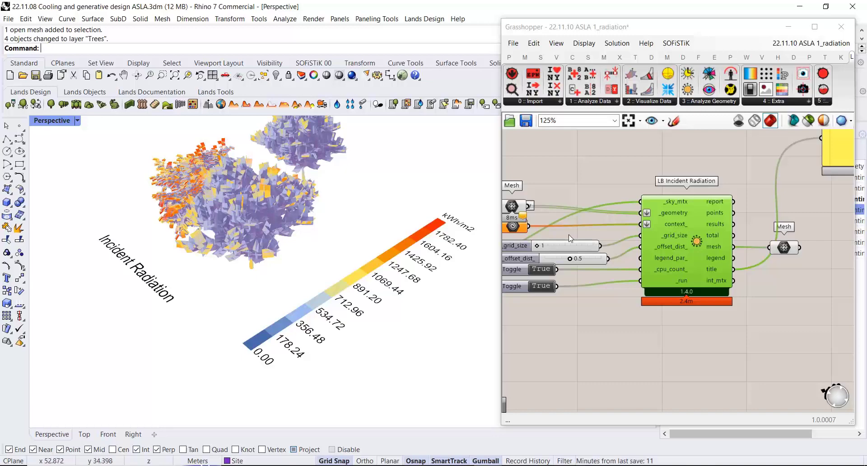
# Step: Turn on the preview of the geometry parameter that feeds the surrounding buildings into the context input of LB Incident Radiation
pyautogui.scroll(-2, 669, 232)
pyautogui.scroll(2, 523, 224)
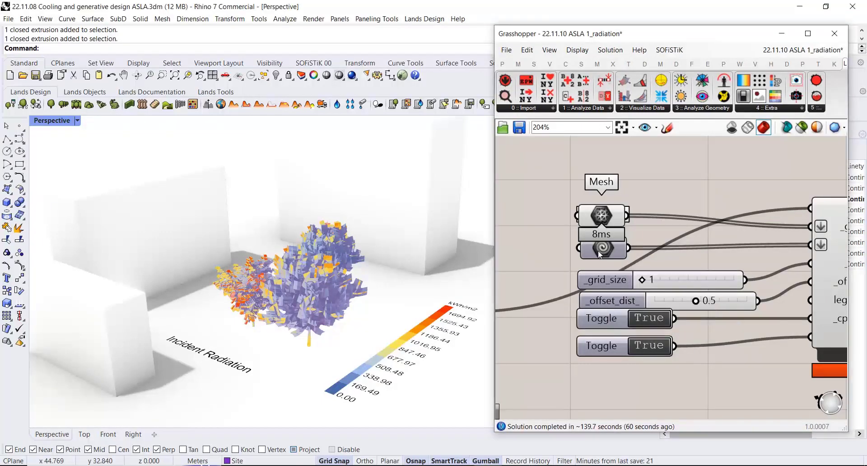
pyautogui.click(599, 255)
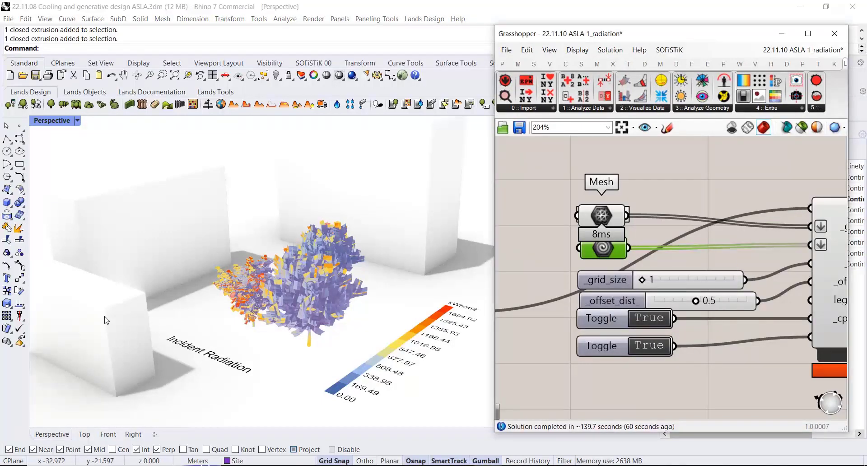
pyautogui.rightClick(605, 248)
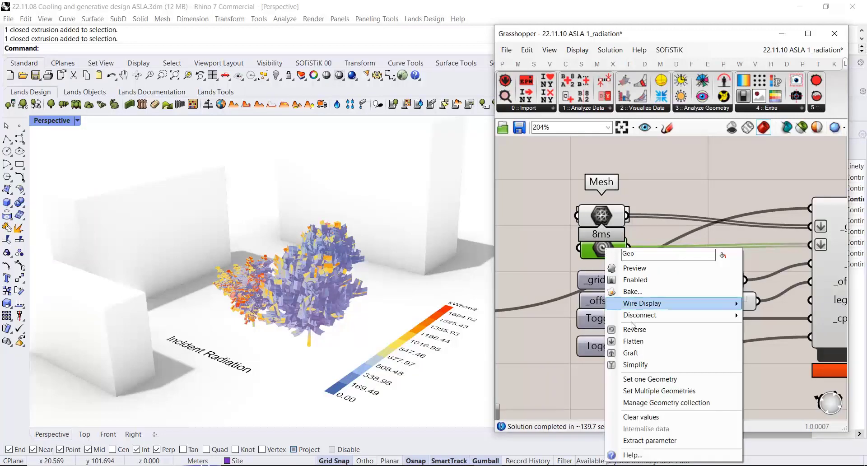
pyautogui.click(543, 261)
pyautogui.click(602, 252)
pyautogui.middleClick(602, 251)
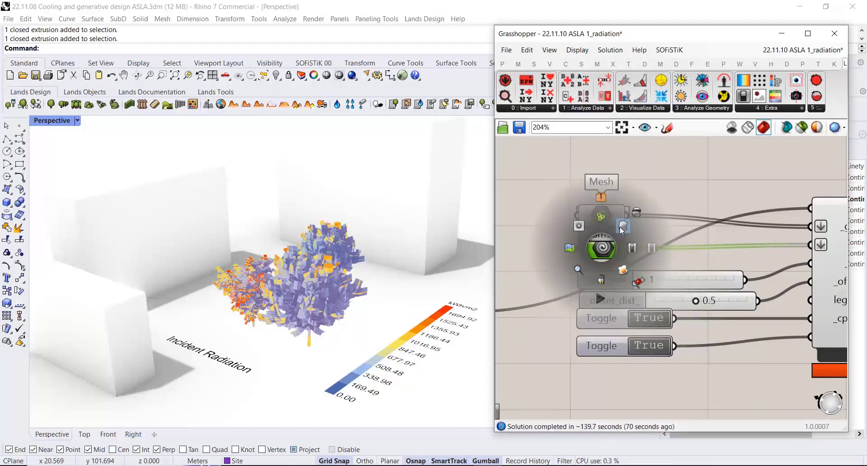
pyautogui.click(622, 230)
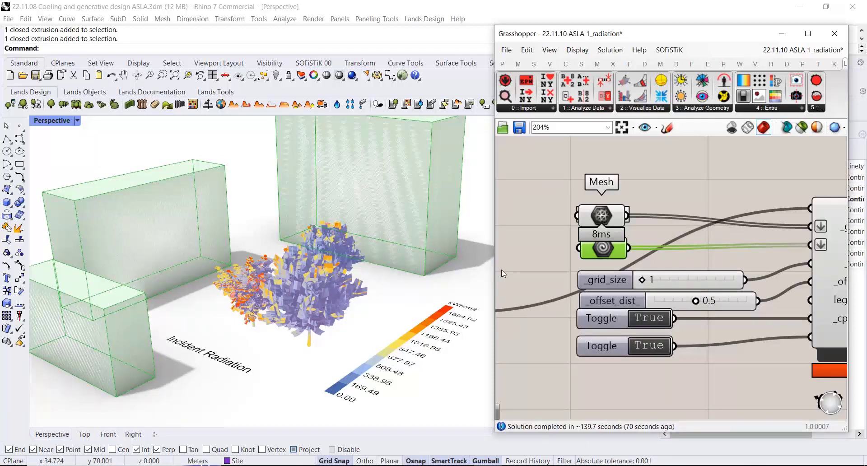
pyautogui.moveTo(607, 263)
pyautogui.click(565, 253)
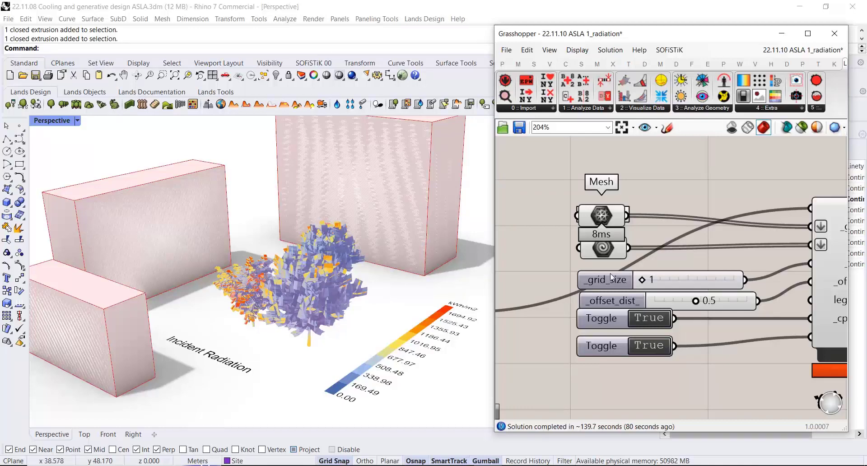
pyautogui.moveTo(342, 280); pyautogui.dragTo(398, 271, button='right')
pyautogui.scroll(-5, 564, 258)
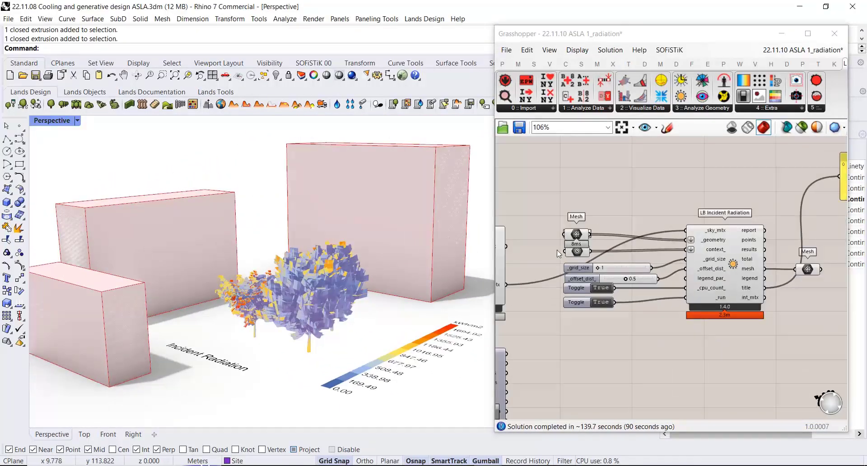
# Step: Bake the resulting radiation mesh to the Result radiation layer as a group
pyautogui.scroll(6, 738, 266)
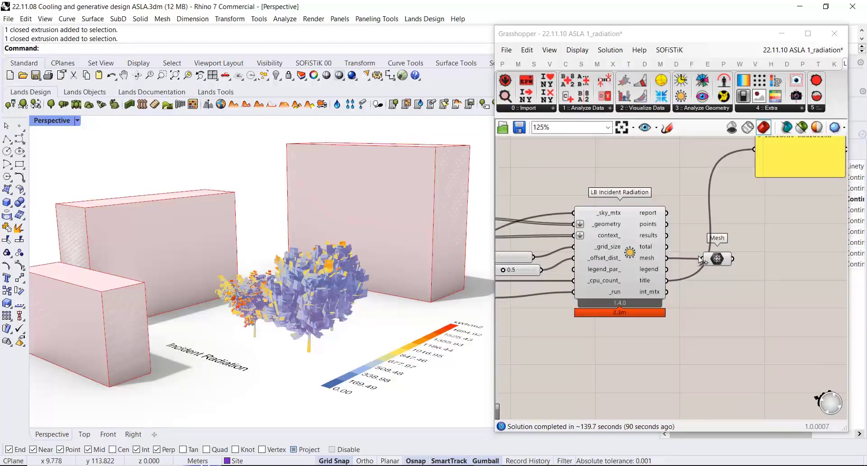
pyautogui.click(730, 262)
pyautogui.rightClick(730, 261)
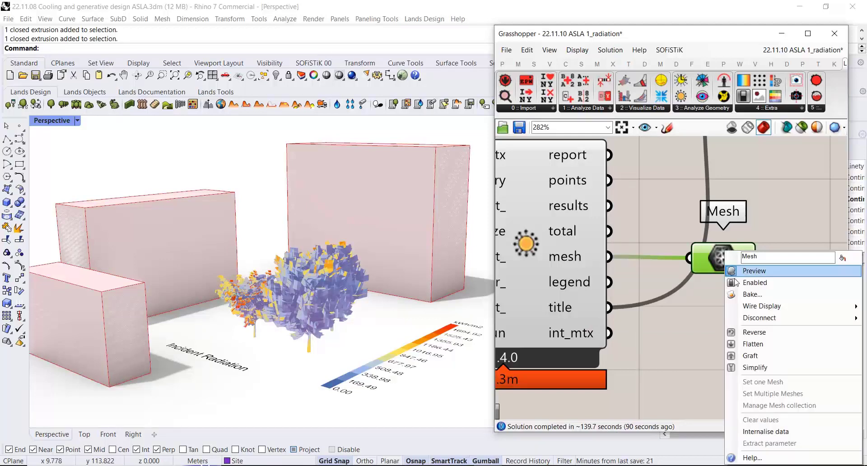
pyautogui.click(750, 294)
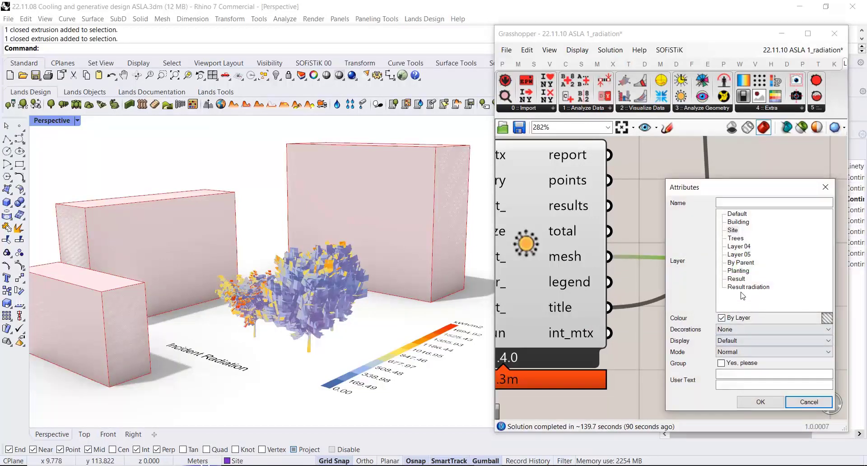
pyautogui.click(742, 289)
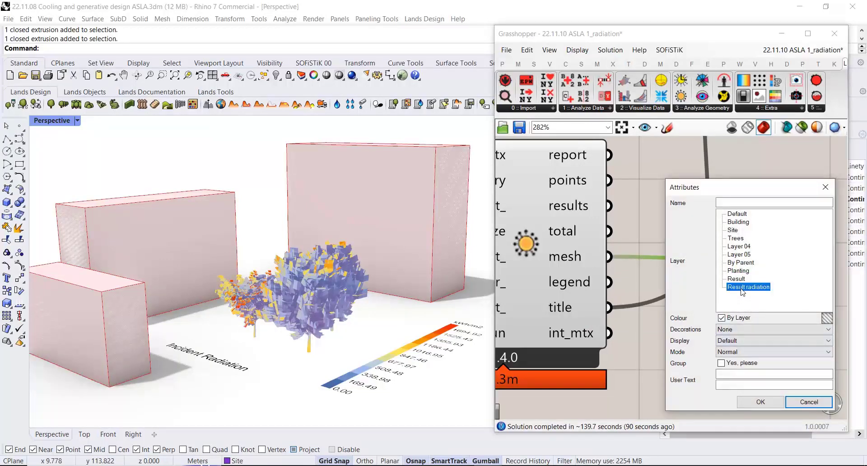
pyautogui.click(761, 401)
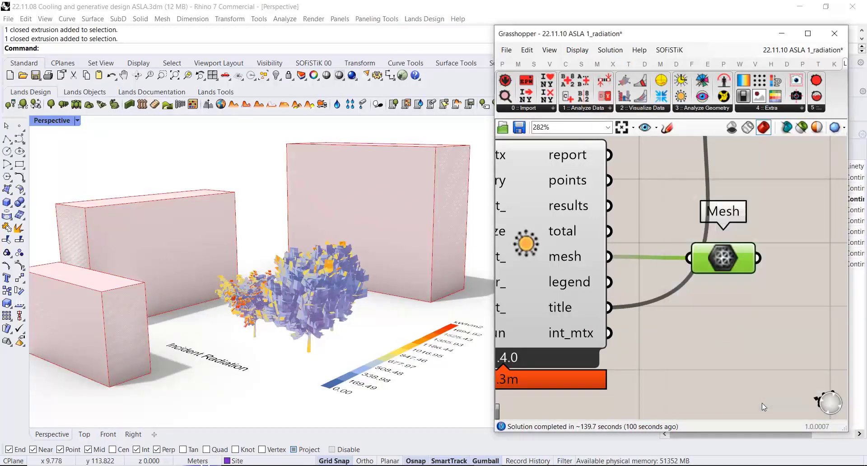
# Step: Disable drawing of all Grasshopper preview geometry and return to the Rhino viewport
pyautogui.click(778, 35)
pyautogui.moveTo(297, 269); pyautogui.dragTo(339, 281, button='right')
pyautogui.rightClick(338, 281)
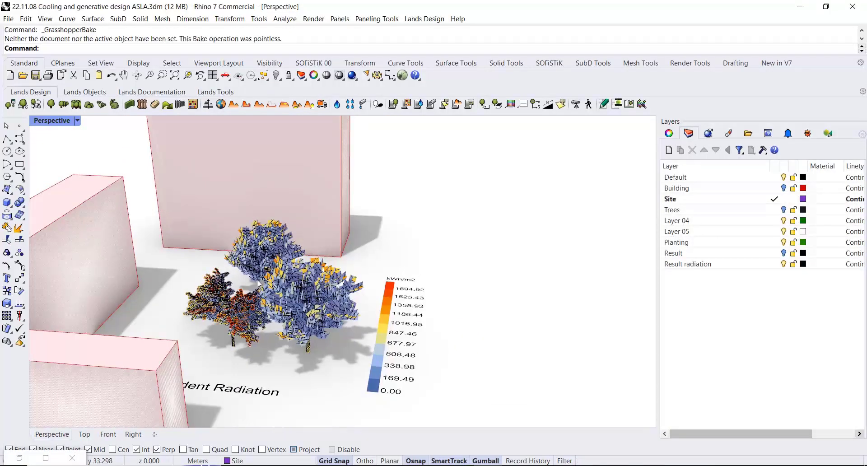
pyautogui.moveTo(258, 284); pyautogui.dragTo(256, 272, button='right')
pyautogui.click(49, 457)
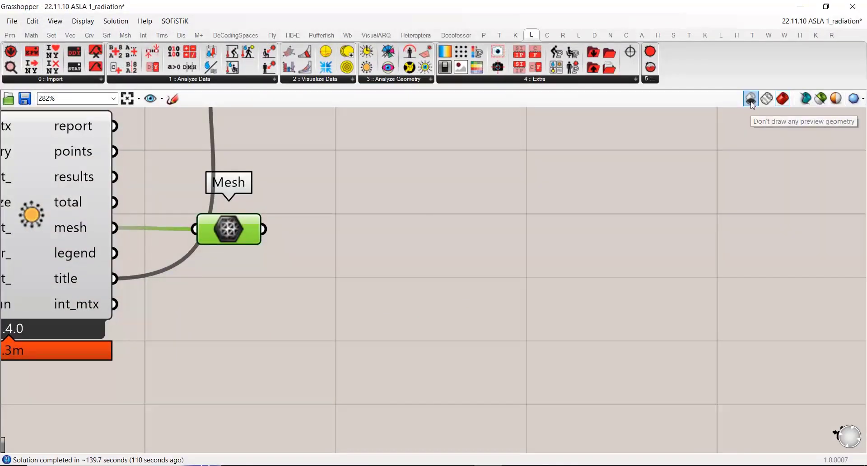
pyautogui.click(750, 99)
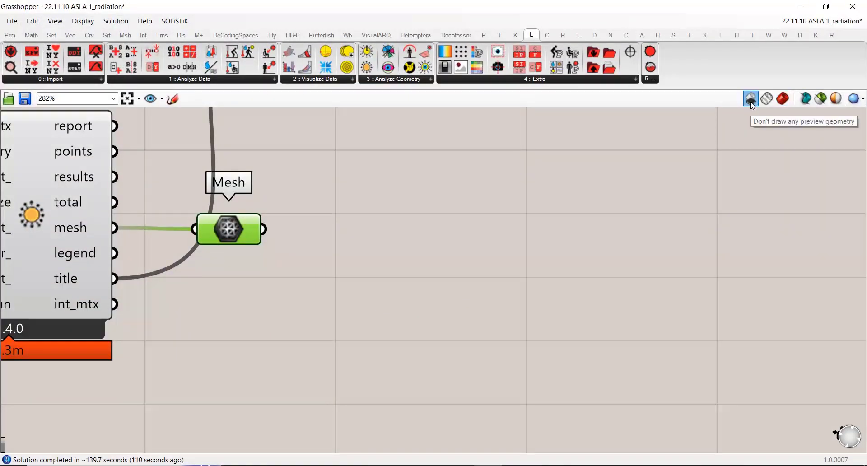
pyautogui.click(799, 7)
# Step: Examine the baked, colour-coded radiation mesh on the trees from several angles
pyautogui.moveTo(447, 208); pyautogui.dragTo(255, 285, button='right')
pyautogui.scroll(6, 257, 252)
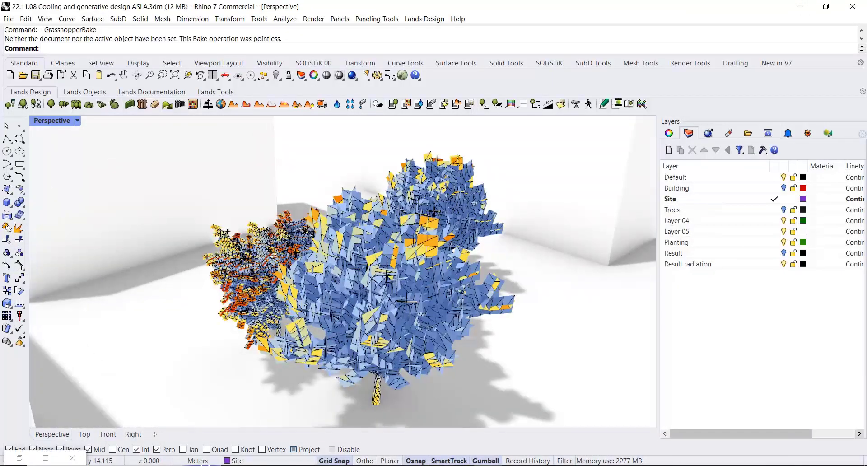
pyautogui.moveTo(267, 249); pyautogui.dragTo(404, 238, button='right')
pyautogui.scroll(-7, 422, 201)
pyautogui.moveTo(423, 205); pyautogui.dragTo(294, 269, button='right')
pyautogui.scroll(4, 302, 219)
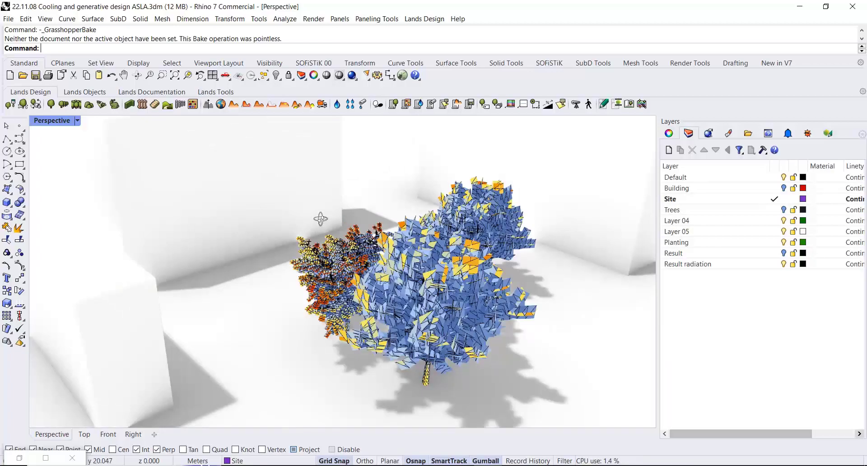